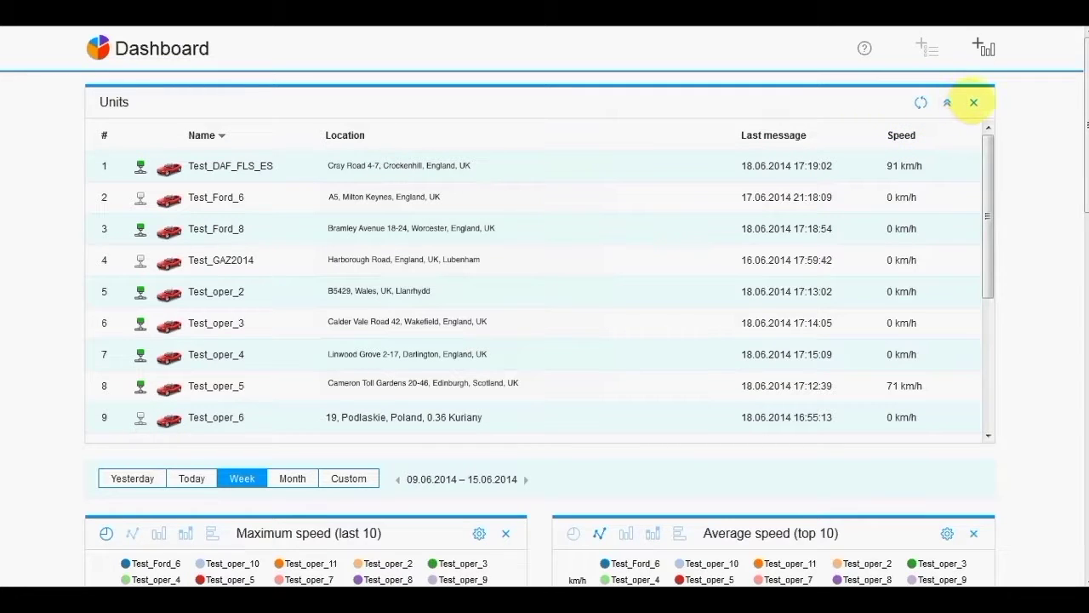
Step: Remove the Units list from the dashboard and add it back
{"action": "left_click", "coordinate": [974, 102]}
{"action": "left_click", "coordinate": [928, 51]}
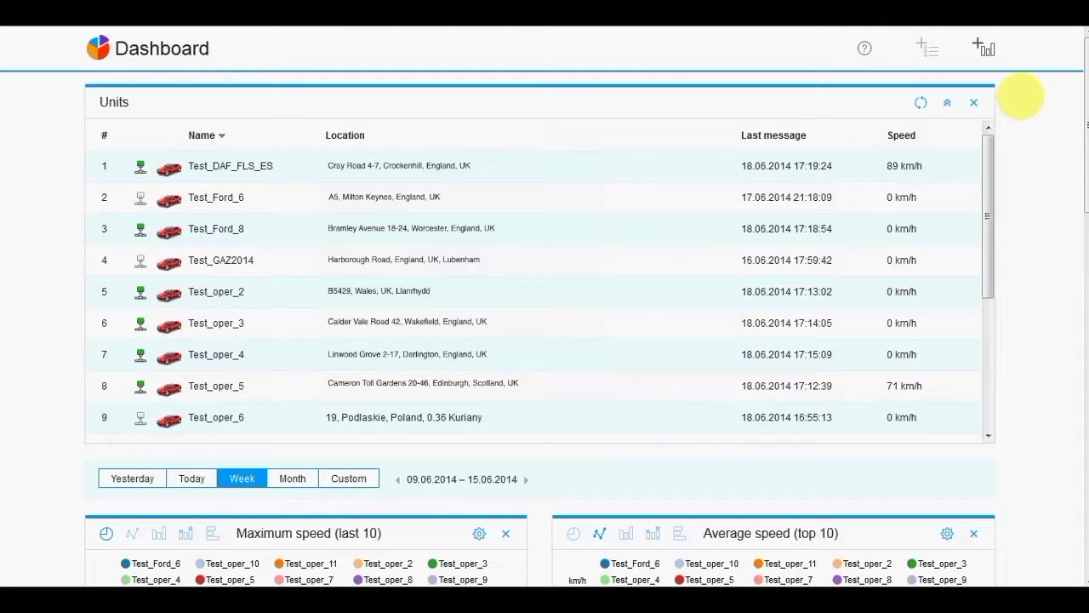
Step: Add a Time in trips chart for the In City unit group, showing 10 units
{"action": "left_click", "coordinate": [984, 49]}
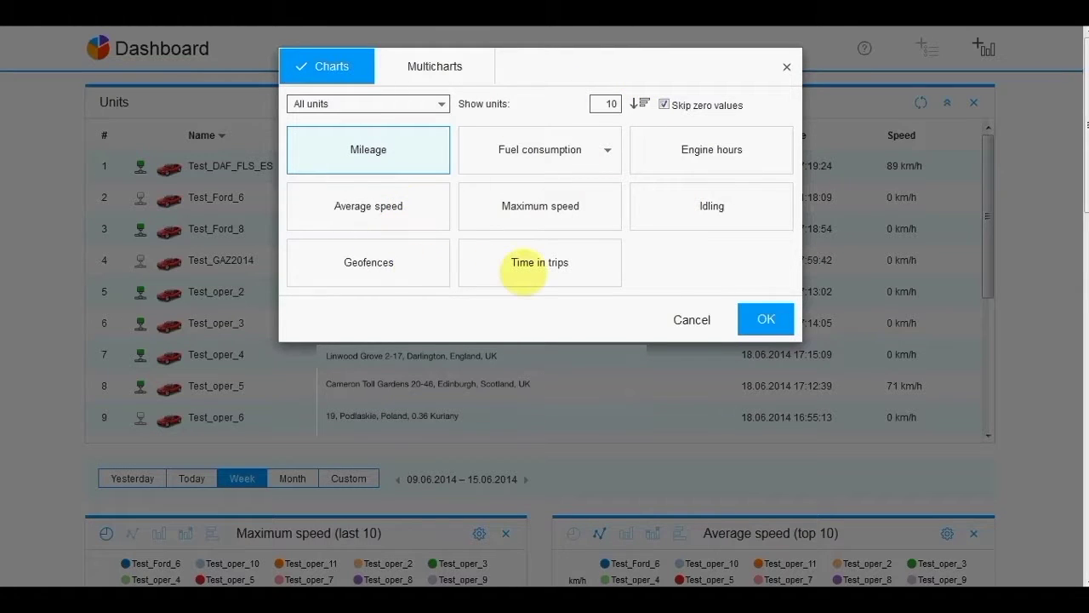
{"action": "left_click", "coordinate": [368, 148]}
{"action": "left_click", "coordinate": [441, 103]}
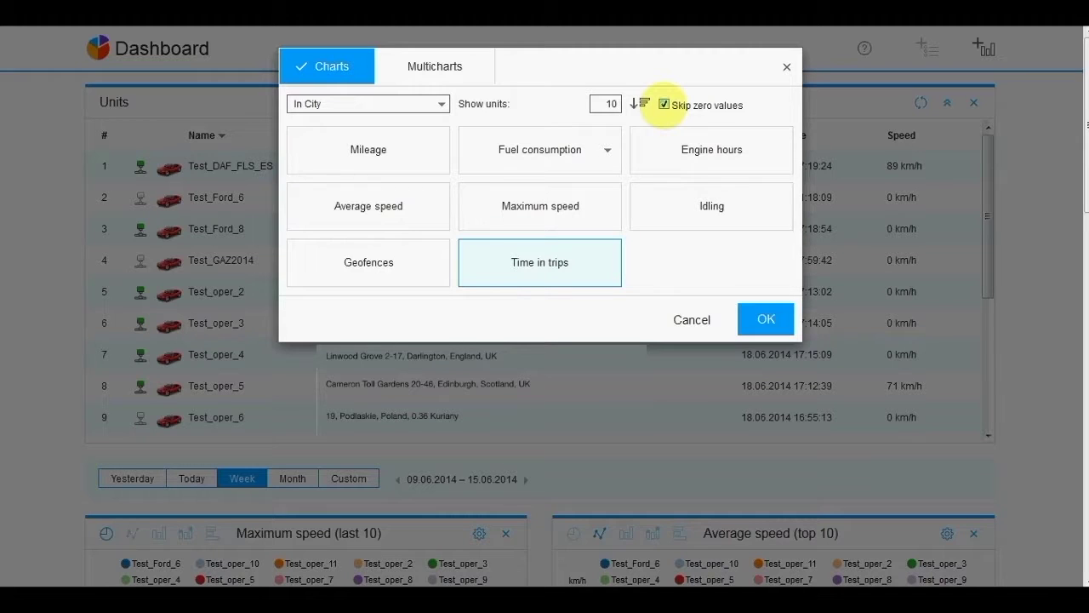
{"action": "left_click", "coordinate": [664, 105]}
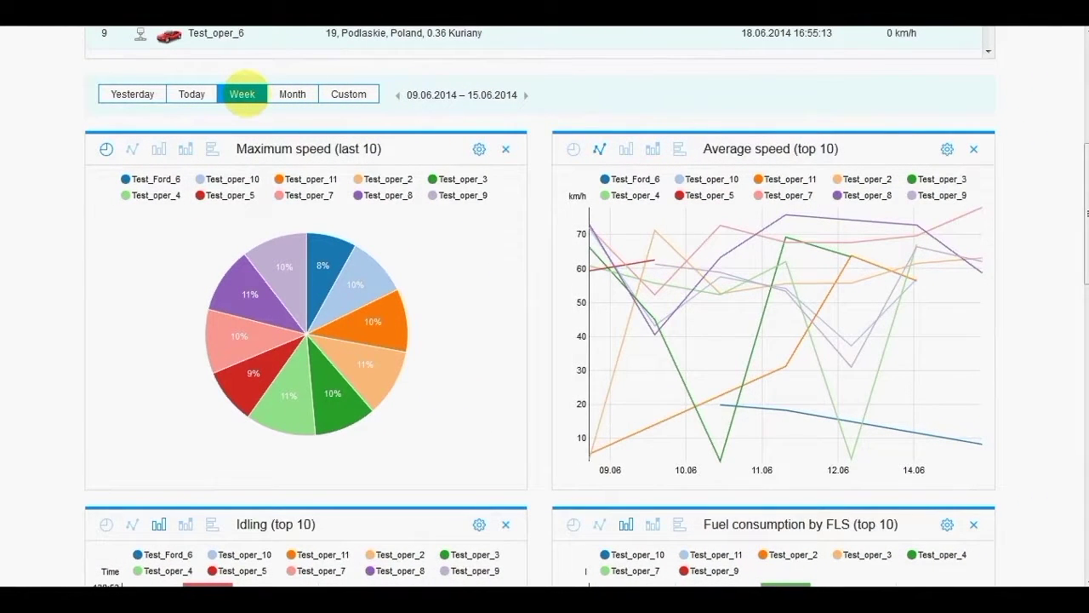
Step: Set the charts' period to Month and move the In City Time in trips chart up beside Maximum speed (top 10)
{"action": "left_click", "coordinate": [288, 89]}
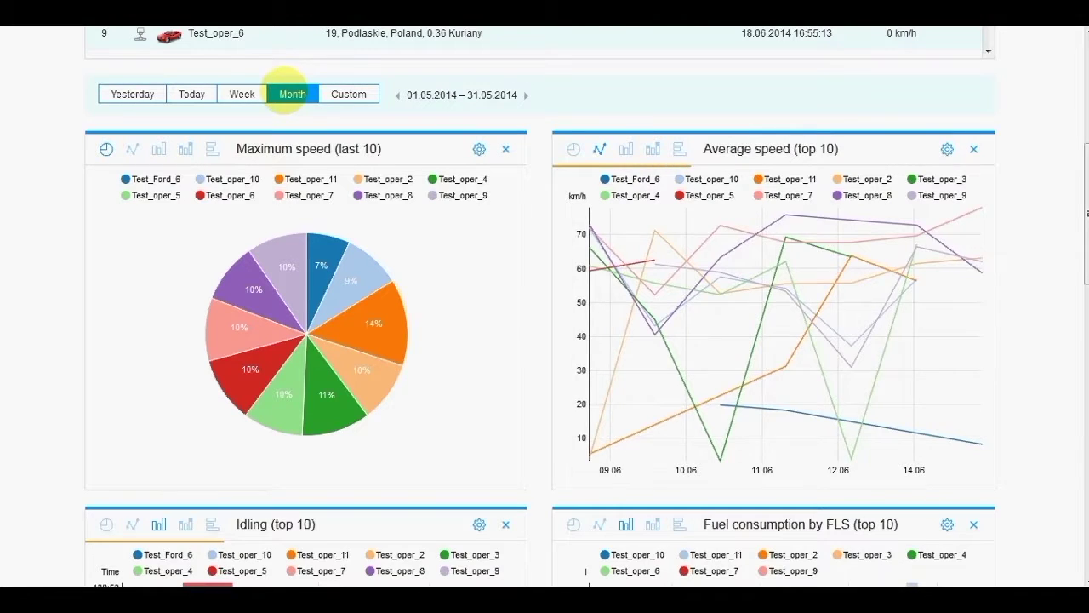
{"action": "scroll", "coordinate": [1064, 256], "scroll_direction": "down", "scroll_amount": 2}
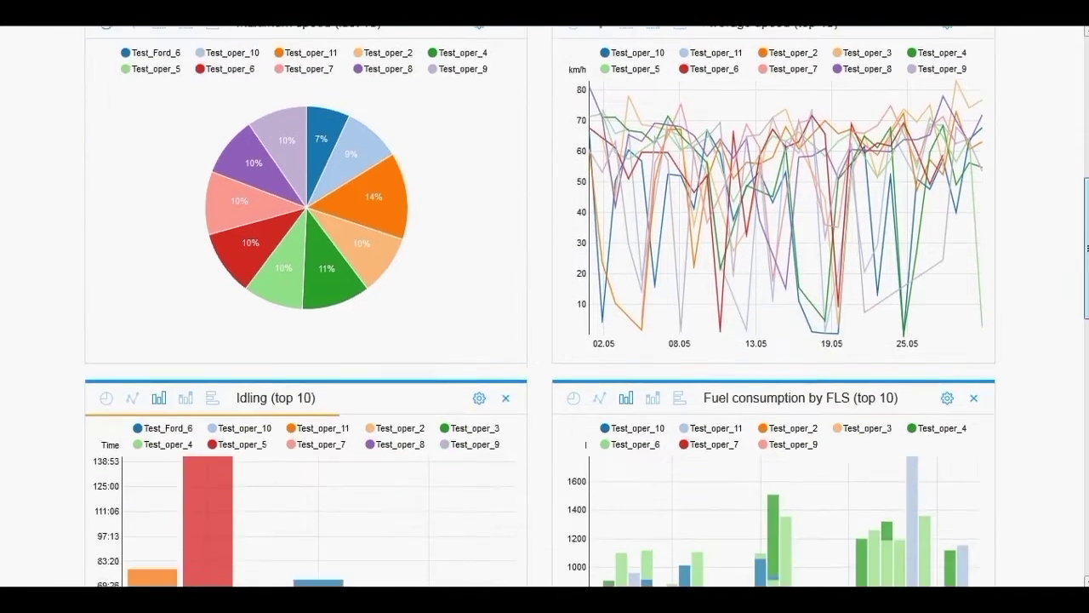
{"action": "scroll", "coordinate": [545, 307], "scroll_direction": "down", "scroll_amount": 6}
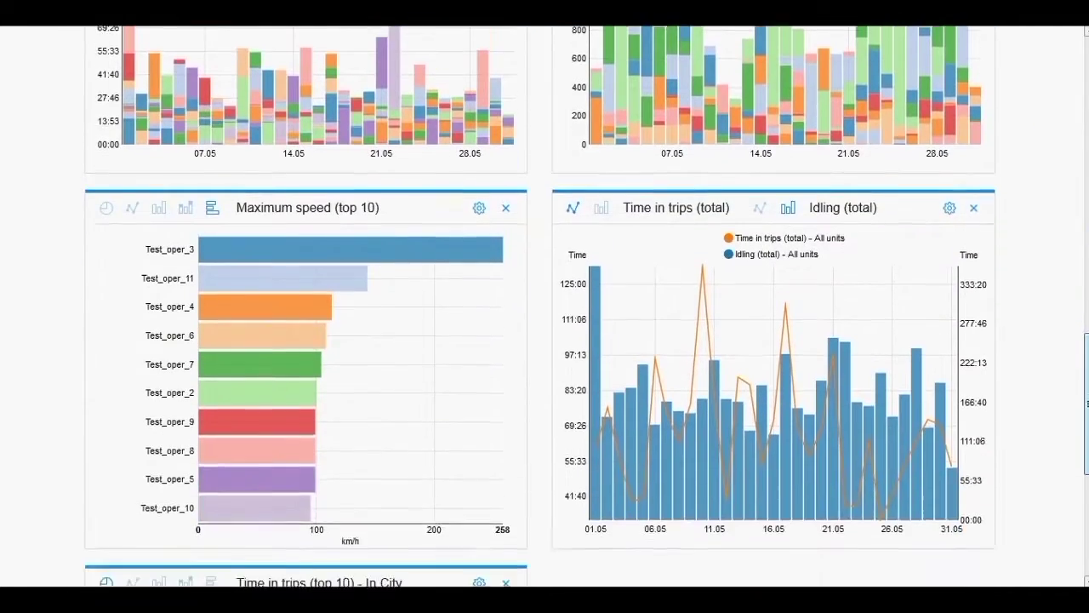
{"action": "scroll", "coordinate": [544, 307], "scroll_direction": "down", "scroll_amount": 2}
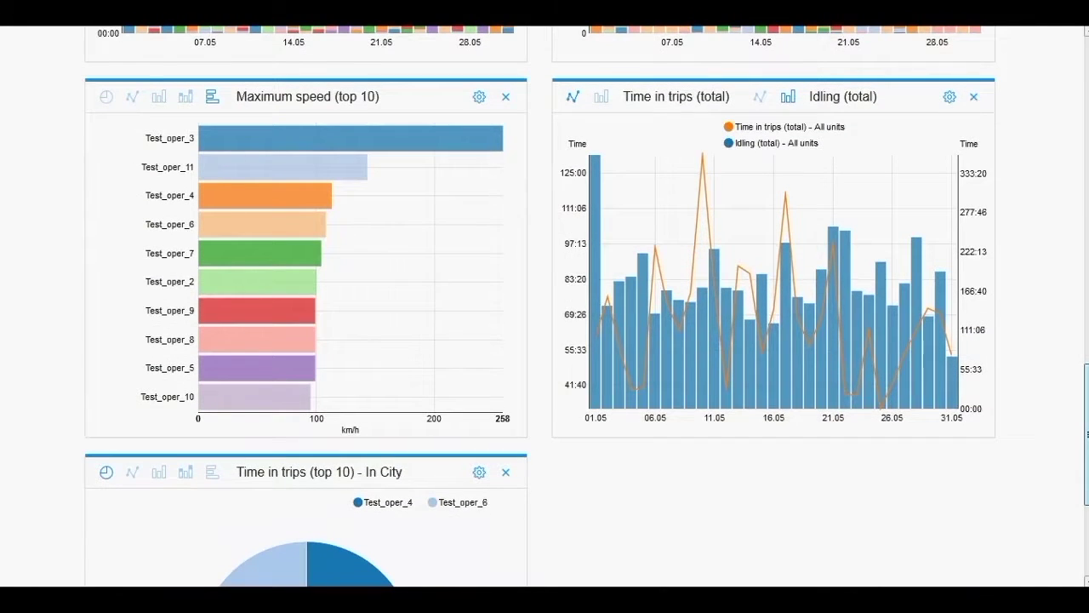
{"action": "left_click_drag", "start_coordinate": [452, 470], "coordinate": [895, 85]}
Step: Hide Test_oper_11 and Test_oper_9 in the Fuel consumption by FLS chart and show them again
{"action": "scroll", "coordinate": [669, 156], "scroll_direction": "up", "scroll_amount": 5}
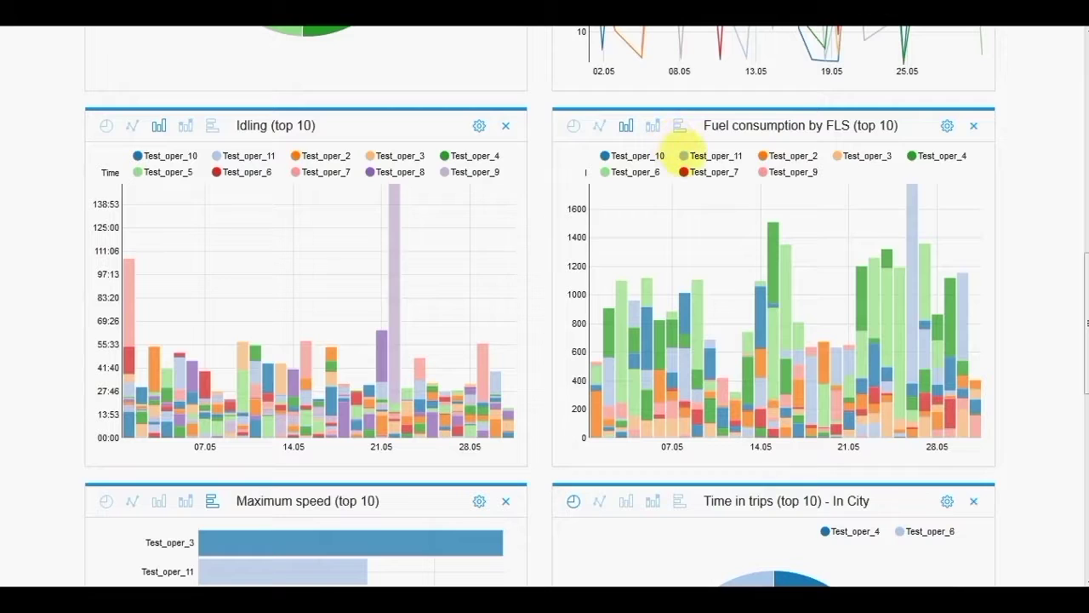
{"action": "left_click", "coordinate": [685, 155]}
{"action": "left_click", "coordinate": [762, 171]}
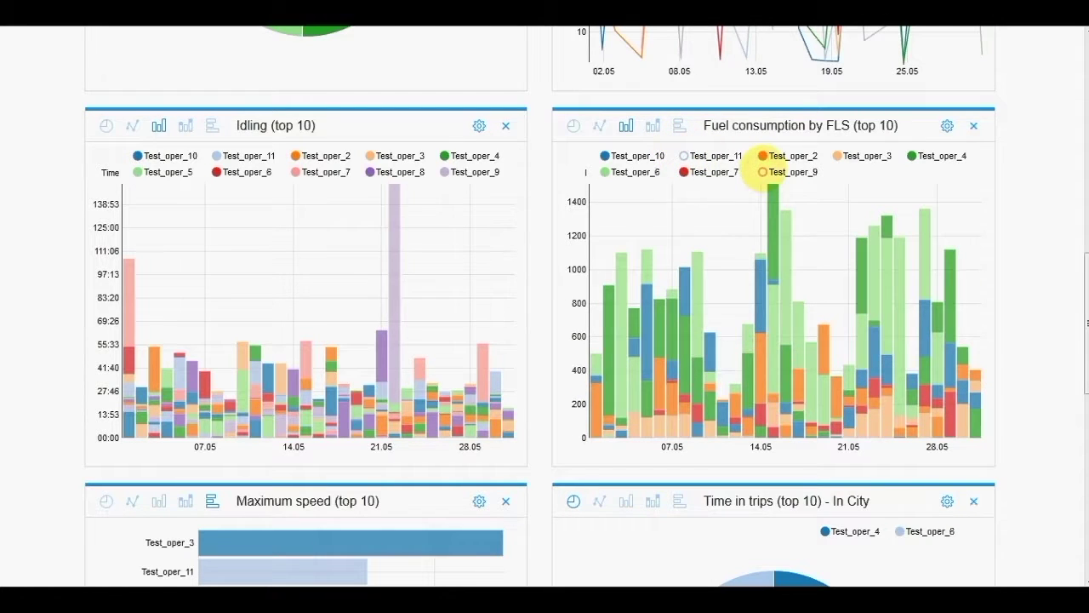
{"action": "left_click", "coordinate": [685, 156]}
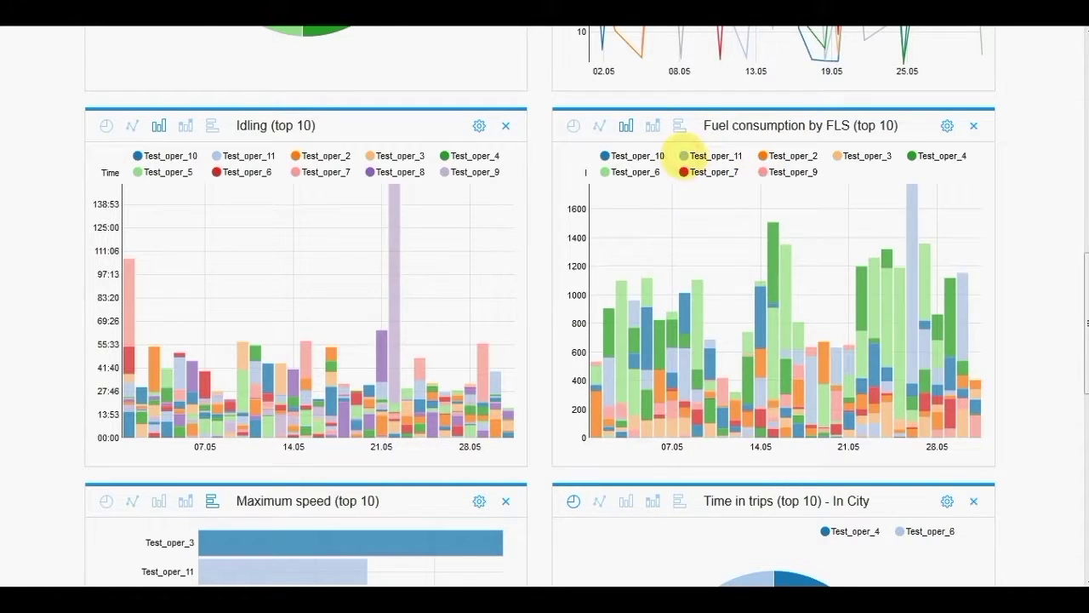
Step: Hide Test_oper_11, Test_oper_8 and Test_oper_9 in the Maximum speed (last 10) pie chart and restore them
{"action": "scroll", "coordinate": [685, 158], "scroll_direction": "up", "scroll_amount": 1}
{"action": "scroll", "coordinate": [681, 156], "scroll_direction": "up", "scroll_amount": 4}
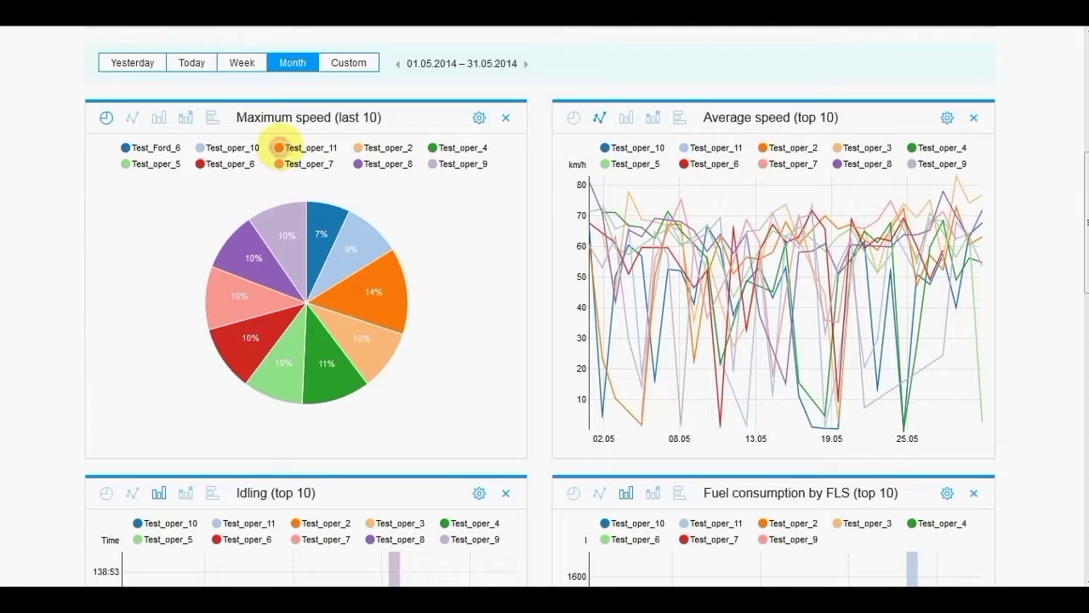
{"action": "left_click", "coordinate": [281, 148]}
{"action": "left_click", "coordinate": [358, 163]}
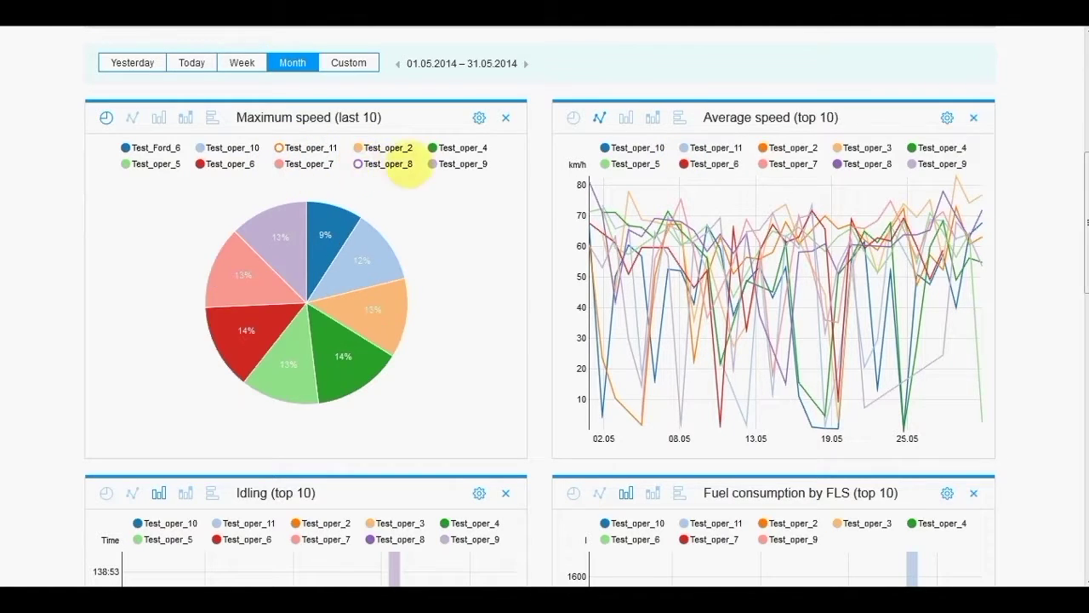
{"action": "left_click", "coordinate": [432, 163]}
{"action": "left_click", "coordinate": [432, 164]}
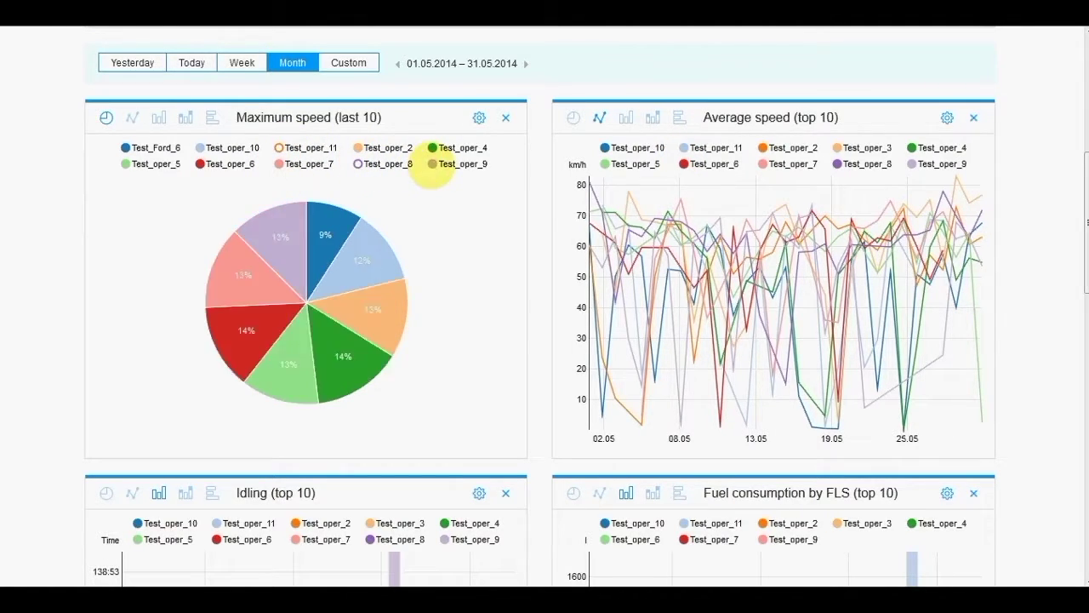
{"action": "left_click", "coordinate": [358, 164]}
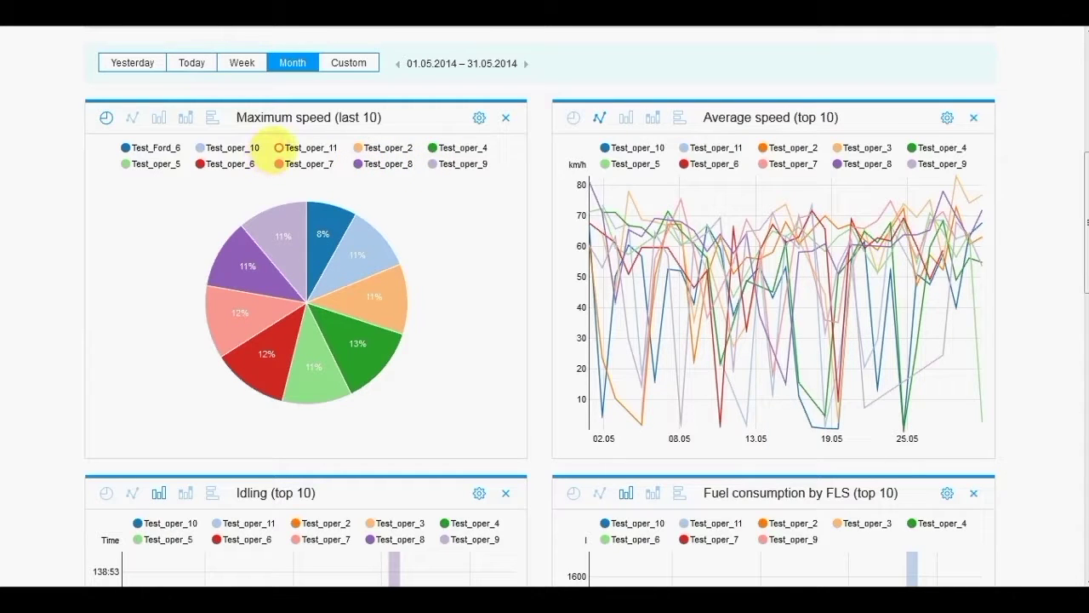
{"action": "left_click", "coordinate": [278, 147]}
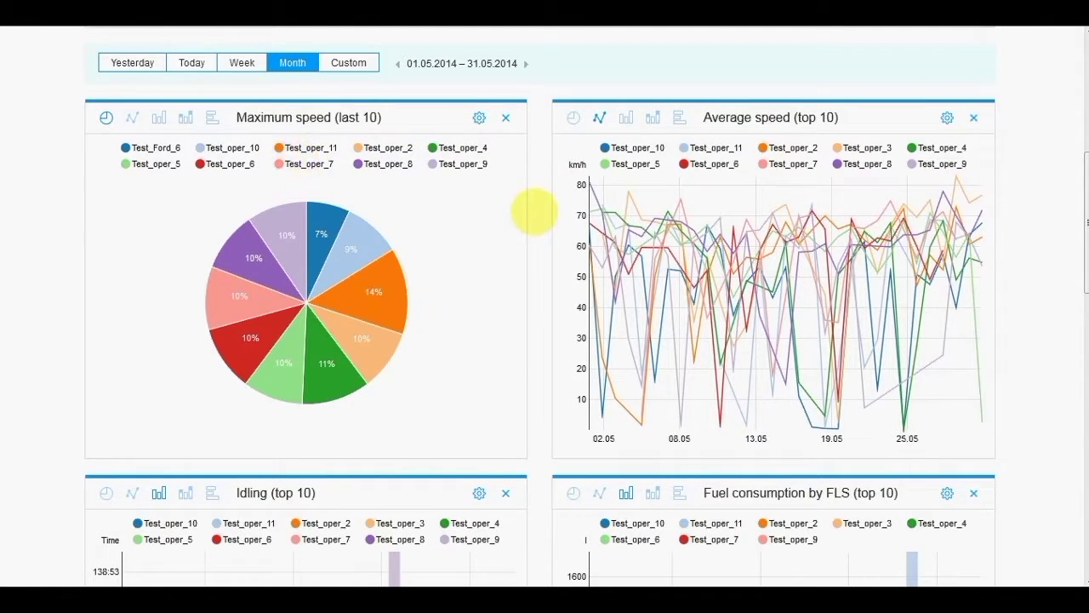
{"action": "scroll", "coordinate": [535, 217], "scroll_direction": "down", "scroll_amount": 4}
{"action": "scroll", "coordinate": [534, 217], "scroll_direction": "down", "scroll_amount": 5}
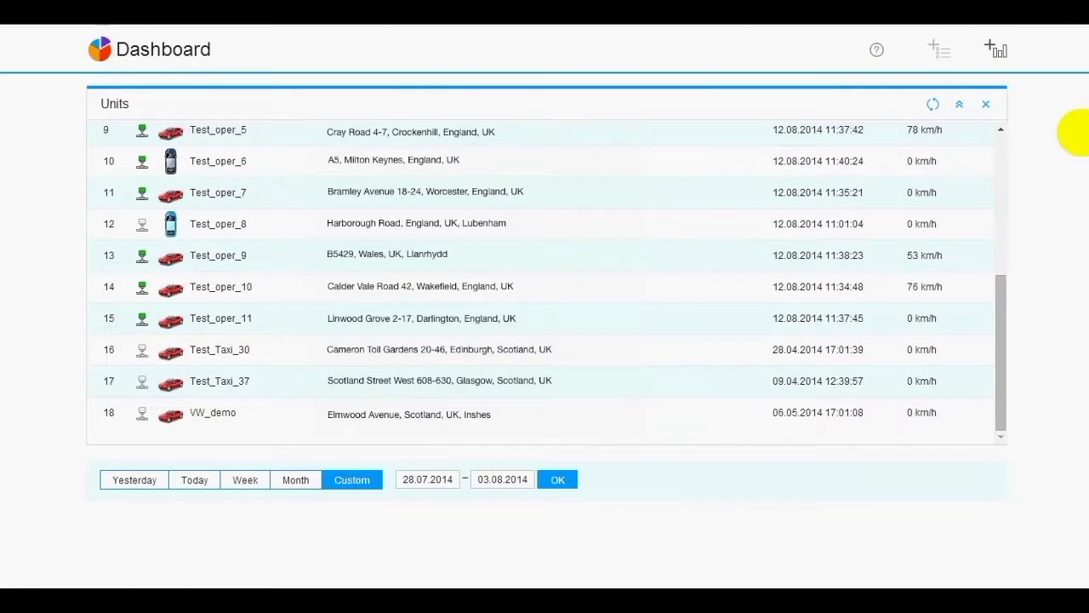
Step: Add a Mileage chart for All units, limited to 10 units with zero values skipped
{"action": "left_click", "coordinate": [996, 50]}
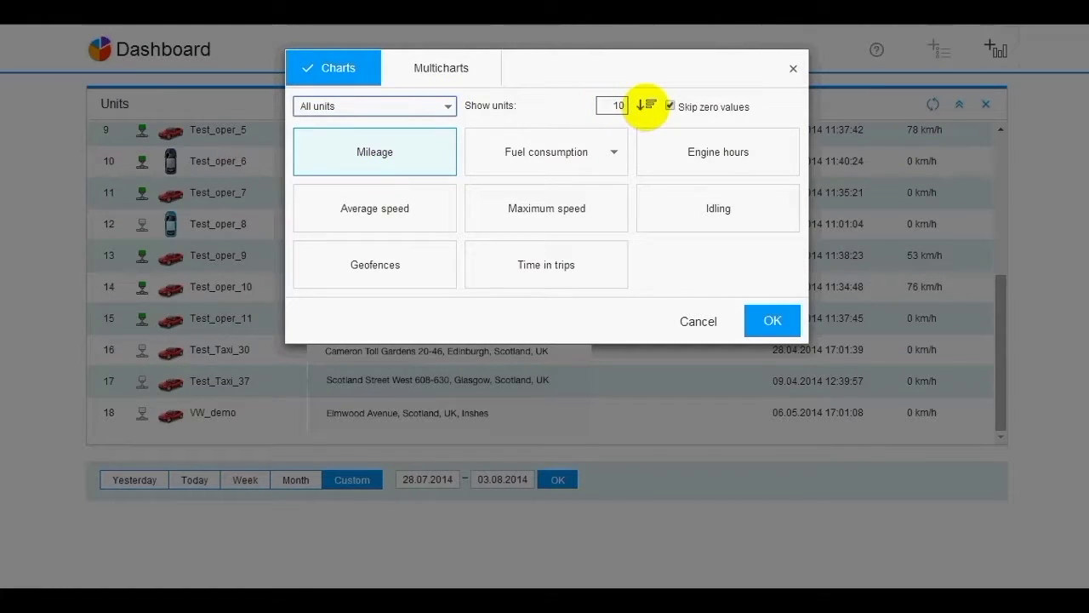
{"action": "left_click", "coordinate": [771, 321]}
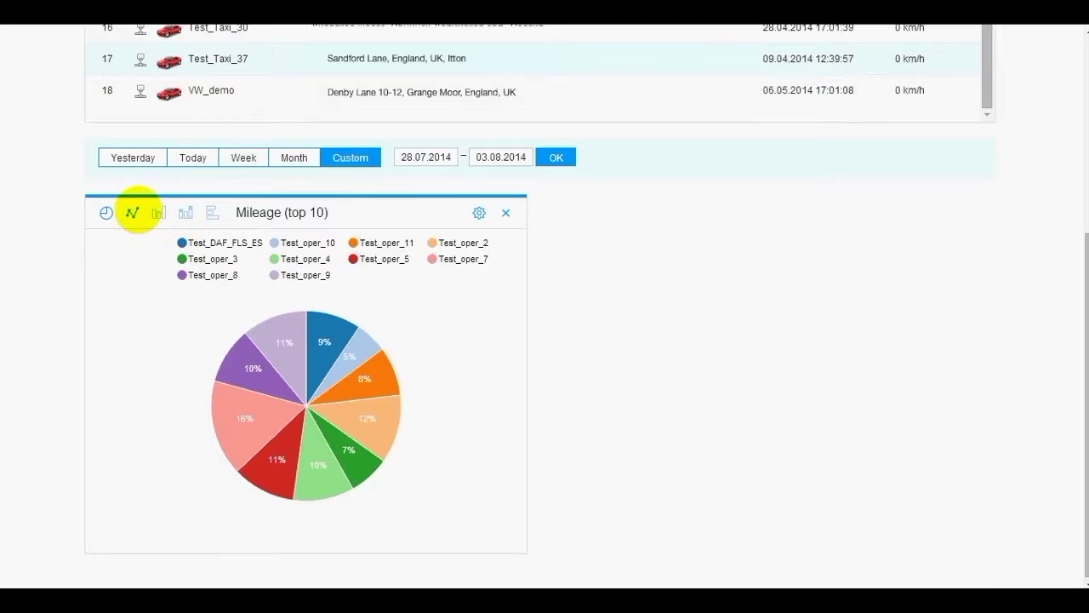
Step: Display the Mileage chart as a line graph and isolate the Test_oper_3 line
{"action": "left_click", "coordinate": [132, 210]}
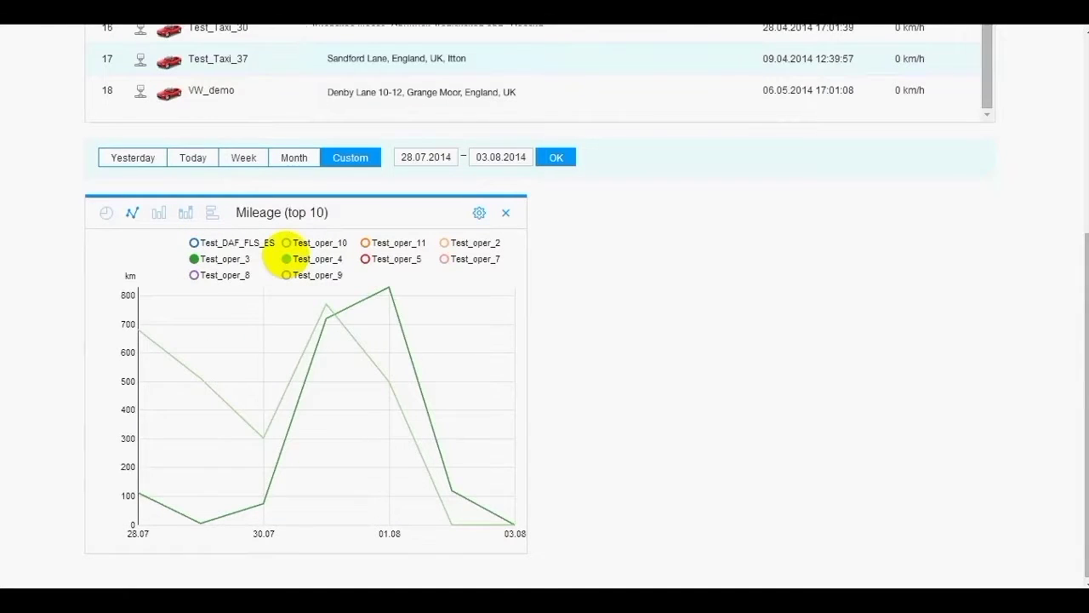
{"action": "left_click", "coordinate": [132, 213]}
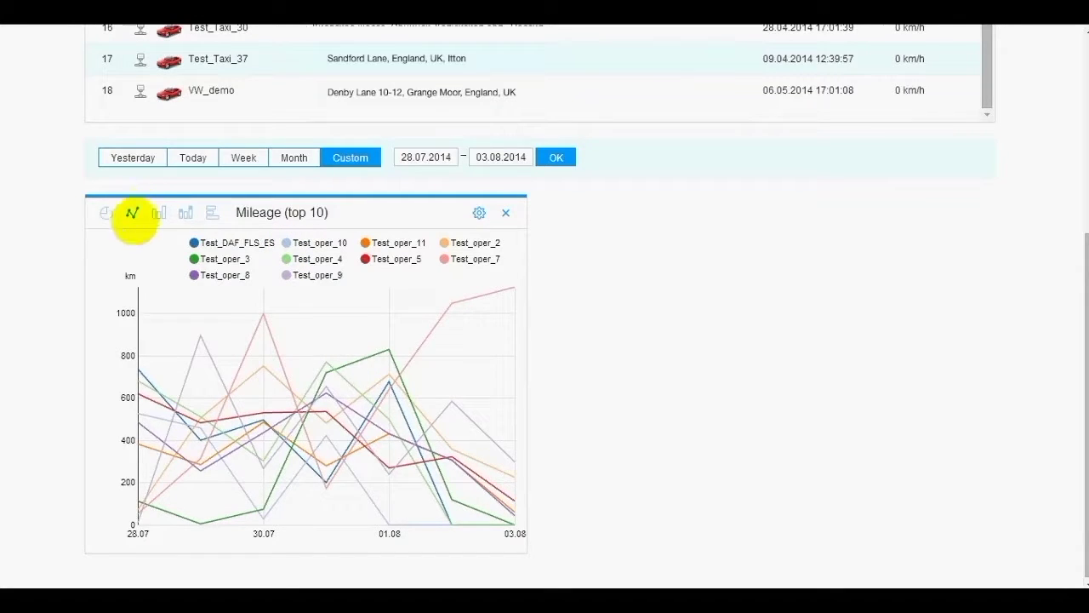
{"action": "double_click", "coordinate": [194, 259]}
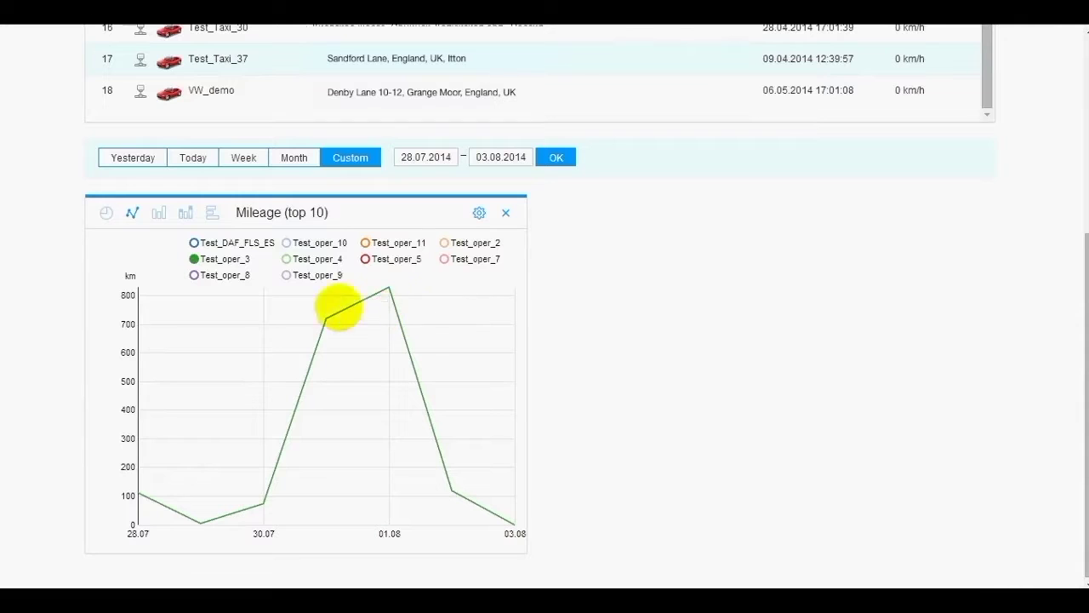
Step: Display the Mileage chart as overlaid columns and examine the unit segments of the 02.08 and 03.08 columns
{"action": "left_click", "coordinate": [158, 213]}
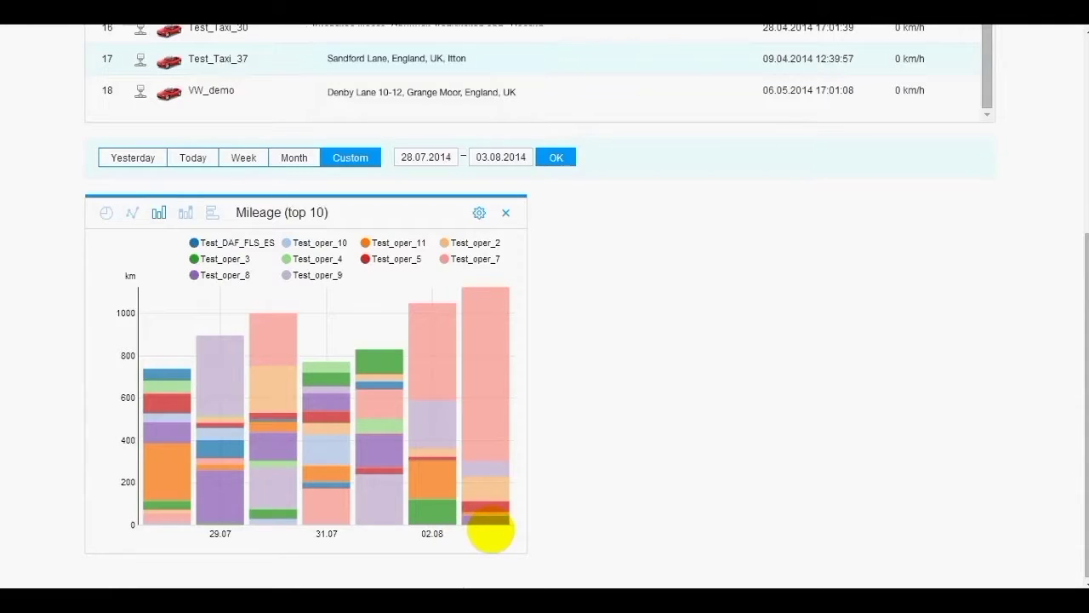
{"action": "mouse_move", "coordinate": [488, 294]}
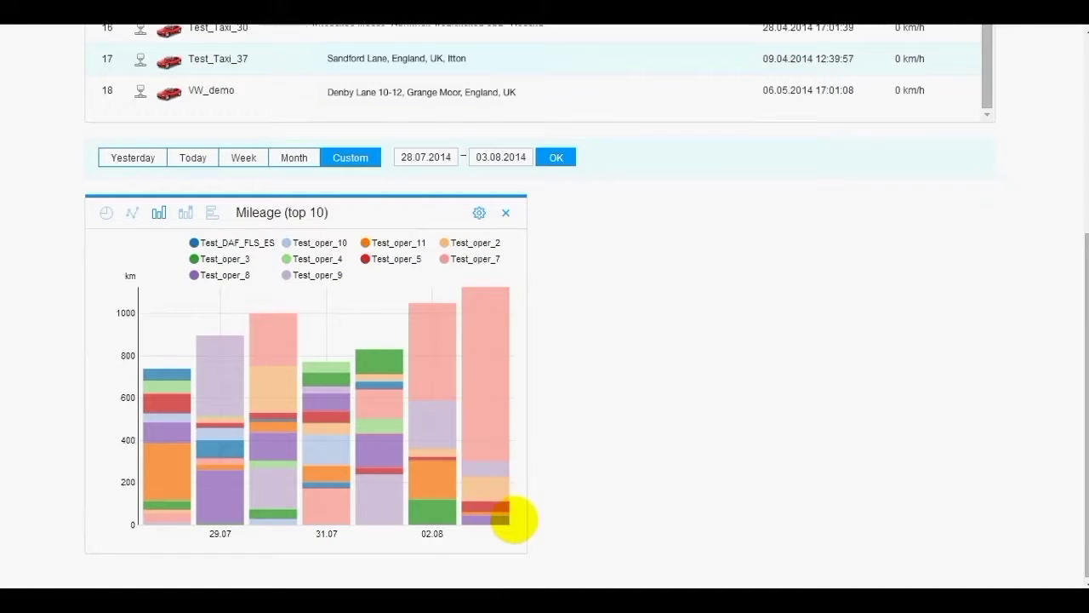
{"action": "mouse_move", "coordinate": [425, 329]}
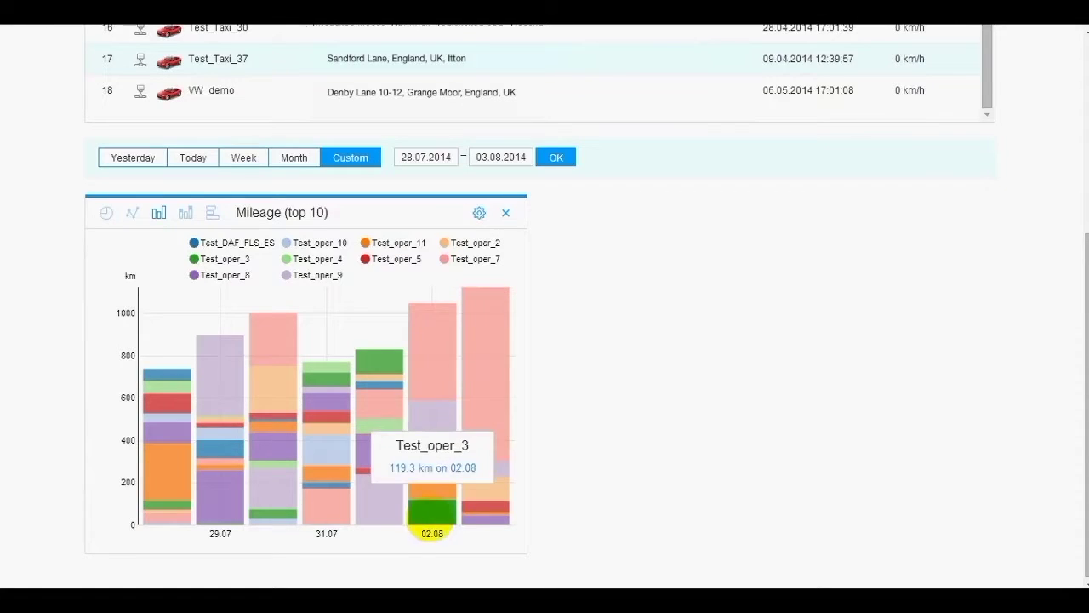
{"action": "mouse_move", "coordinate": [437, 408]}
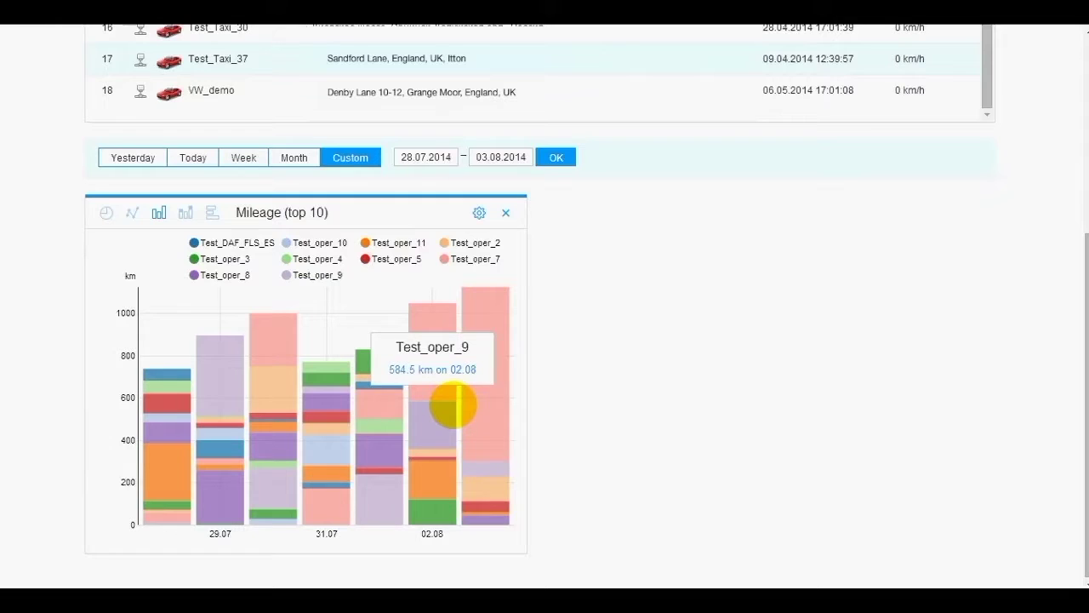
{"action": "mouse_move", "coordinate": [480, 409]}
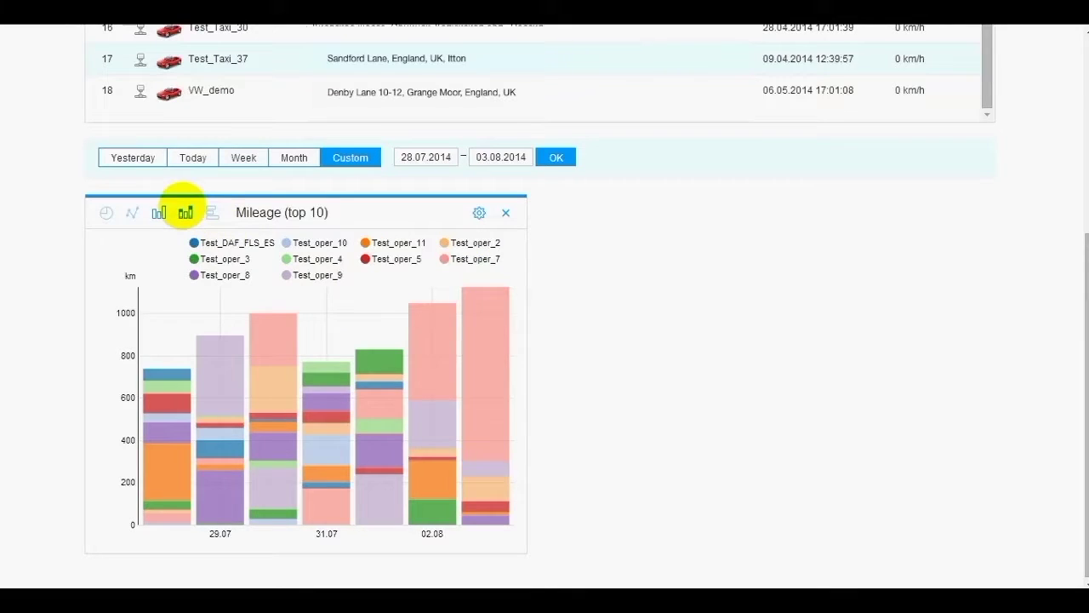
Step: Display the Mileage chart as stacked columns to inspect the daily unit segments, and change it to horizontal bars
{"action": "left_click", "coordinate": [186, 212]}
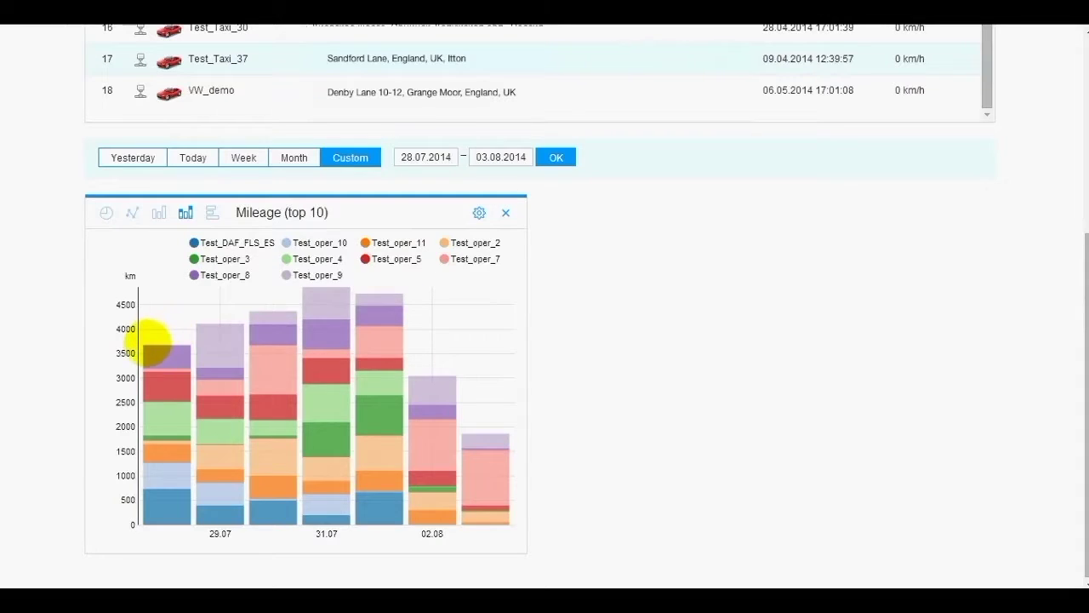
{"action": "mouse_move", "coordinate": [154, 363]}
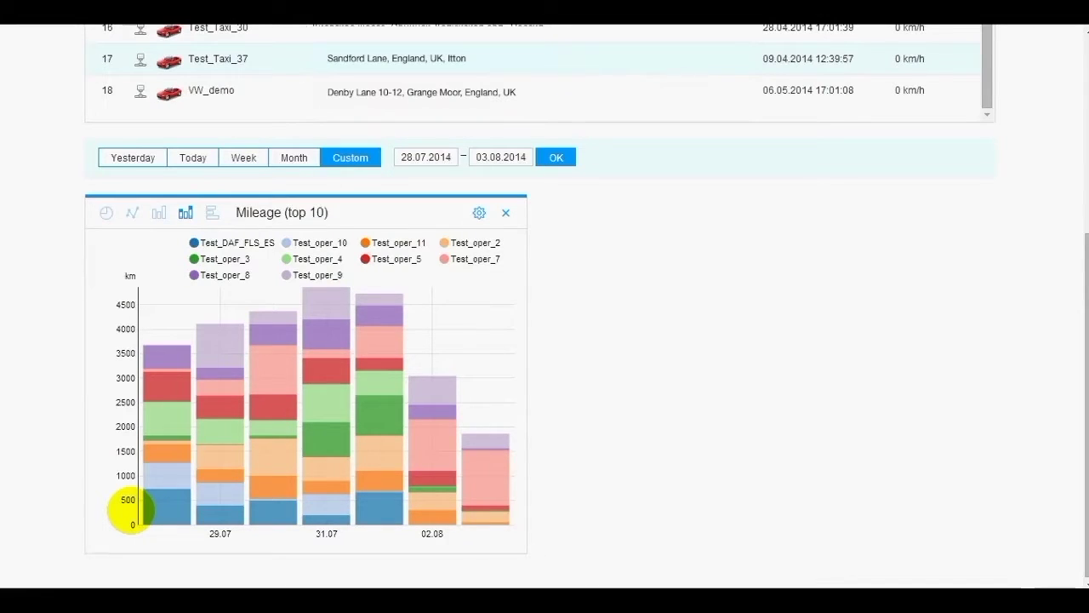
{"action": "mouse_move", "coordinate": [327, 293]}
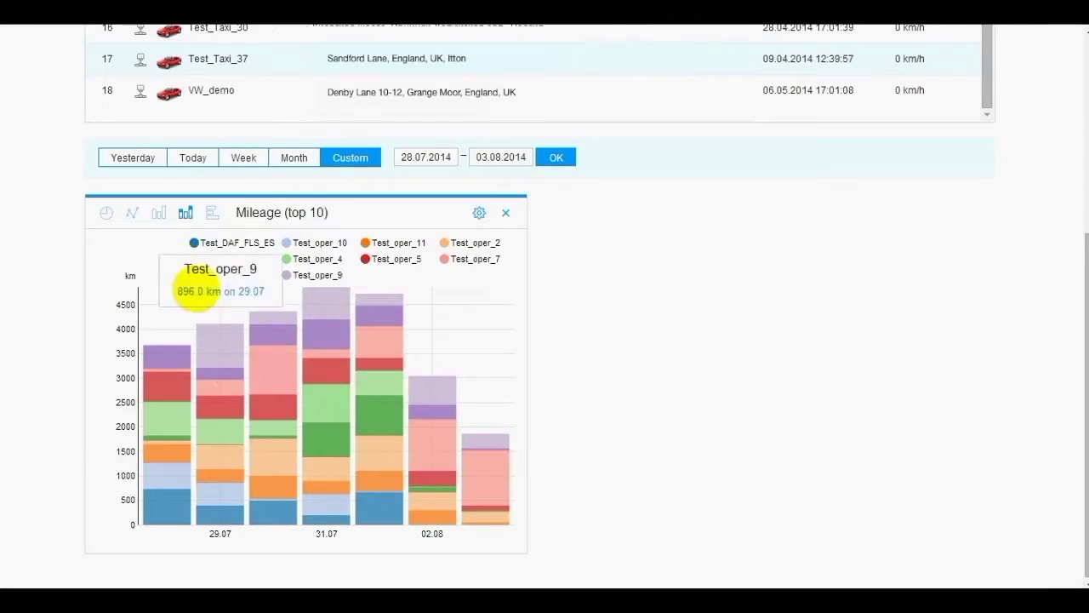
{"action": "left_click", "coordinate": [212, 213]}
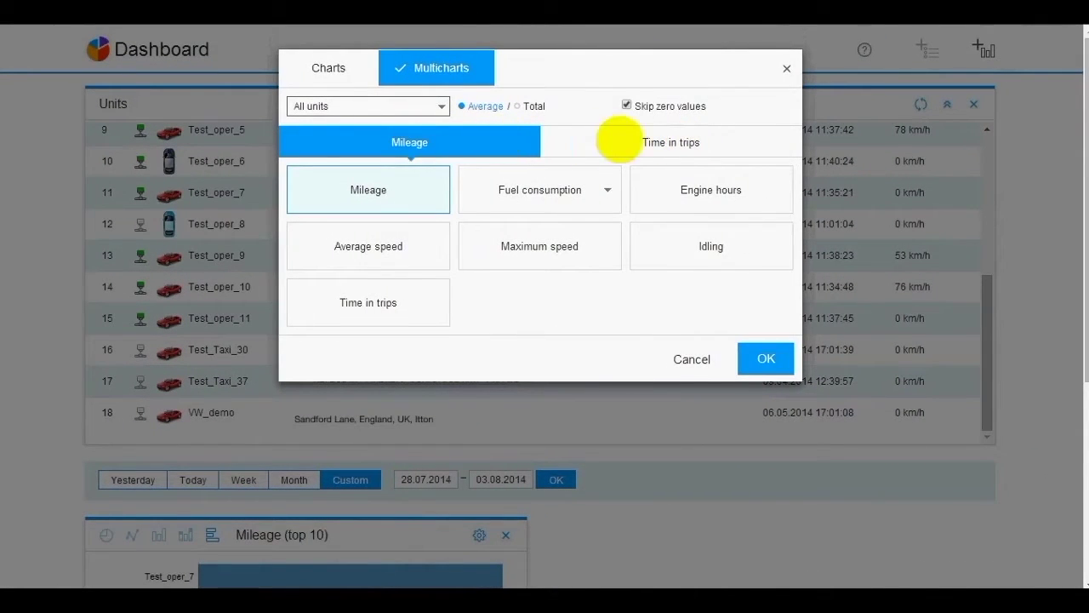
Step: Add a multichart for All units combining average Mileage with average Engine hours, with zero values skipped
{"action": "left_click", "coordinate": [404, 156]}
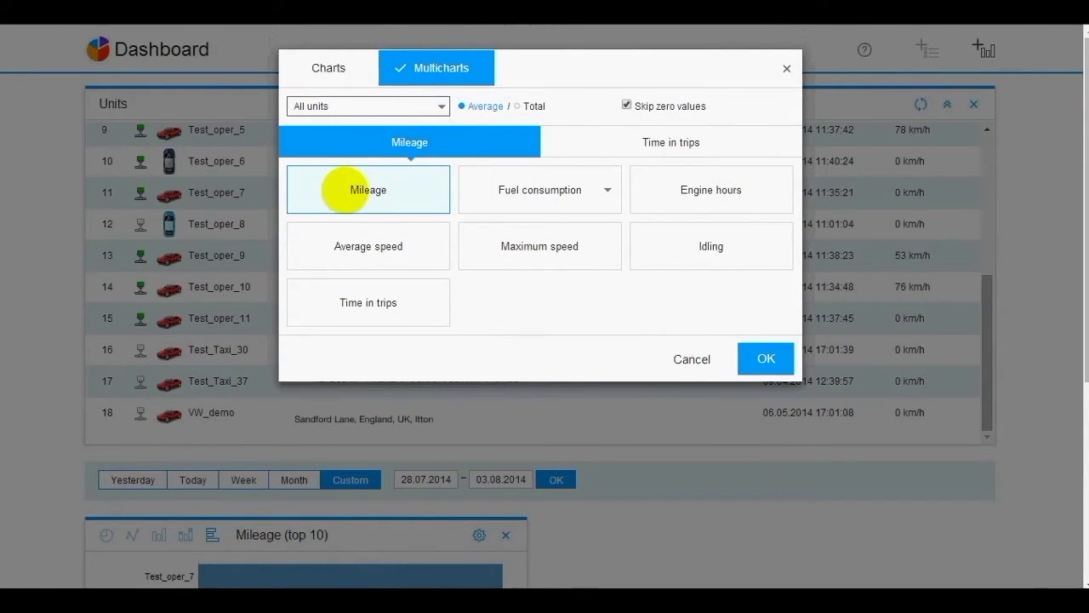
{"action": "left_click", "coordinate": [673, 143]}
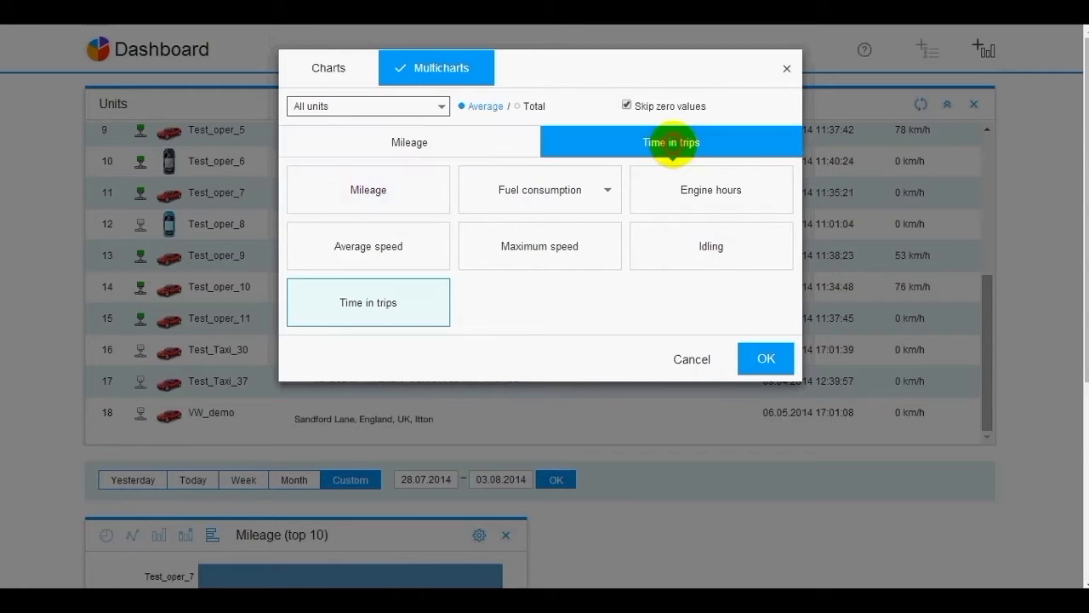
{"action": "left_click", "coordinate": [706, 190]}
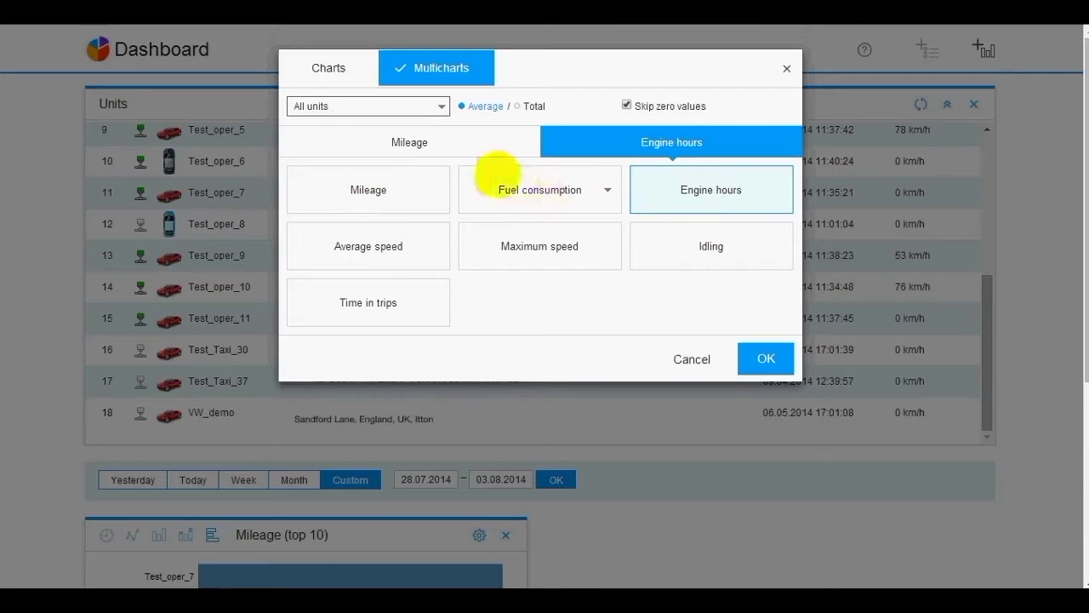
{"action": "left_click", "coordinate": [436, 105]}
{"action": "left_click", "coordinate": [438, 106]}
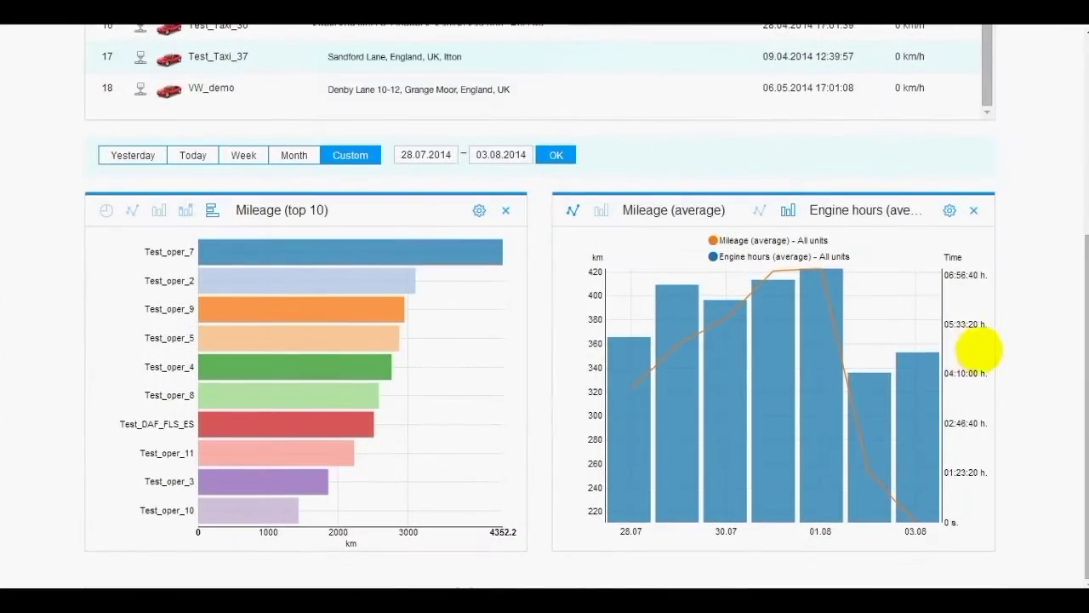
Step: Examine the daily average mileage points and engine hours columns in the multichart from 28.07 to 03.08
{"action": "mouse_move", "coordinate": [923, 362]}
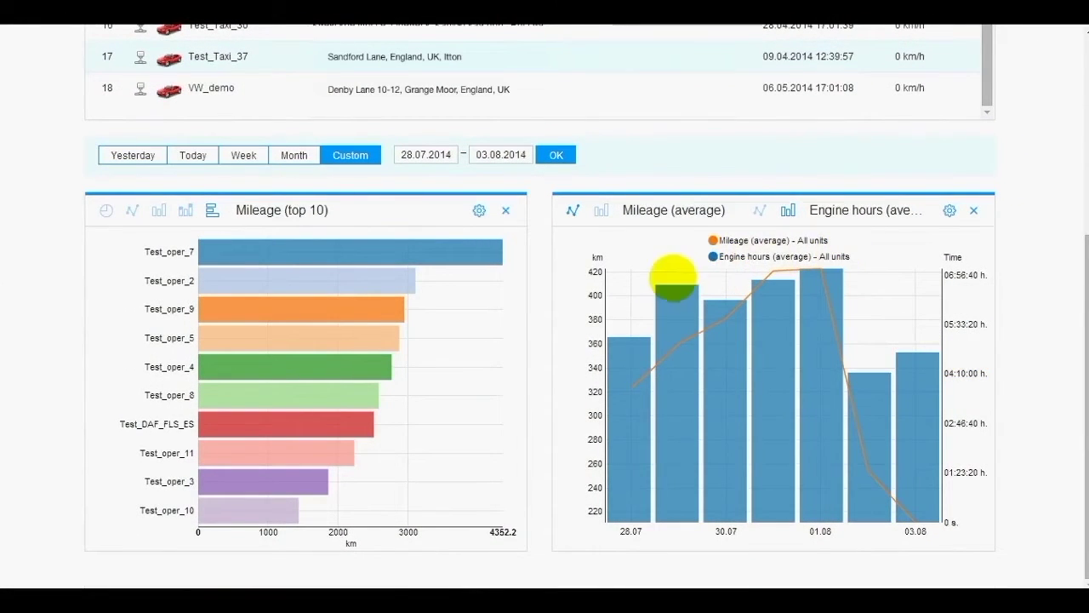
{"action": "mouse_move", "coordinate": [726, 317]}
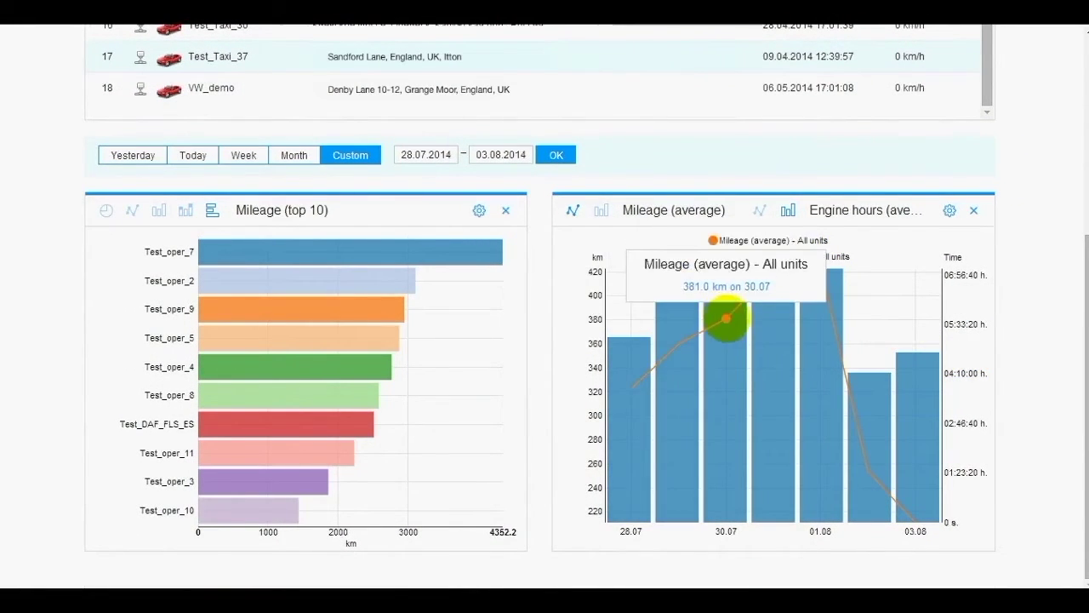
{"action": "mouse_move", "coordinate": [813, 334]}
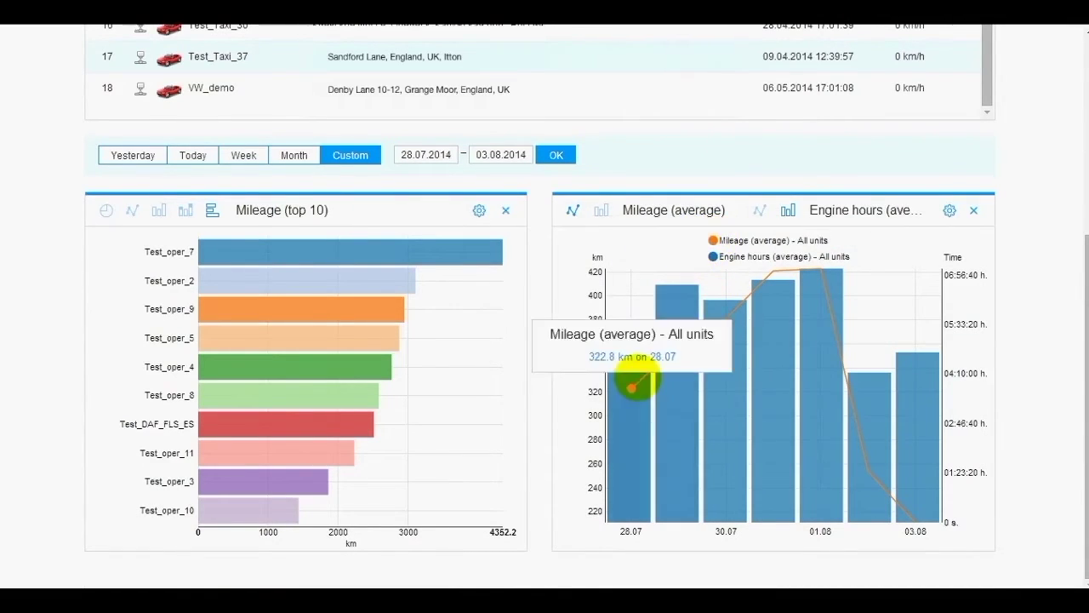
{"action": "mouse_move", "coordinate": [776, 274]}
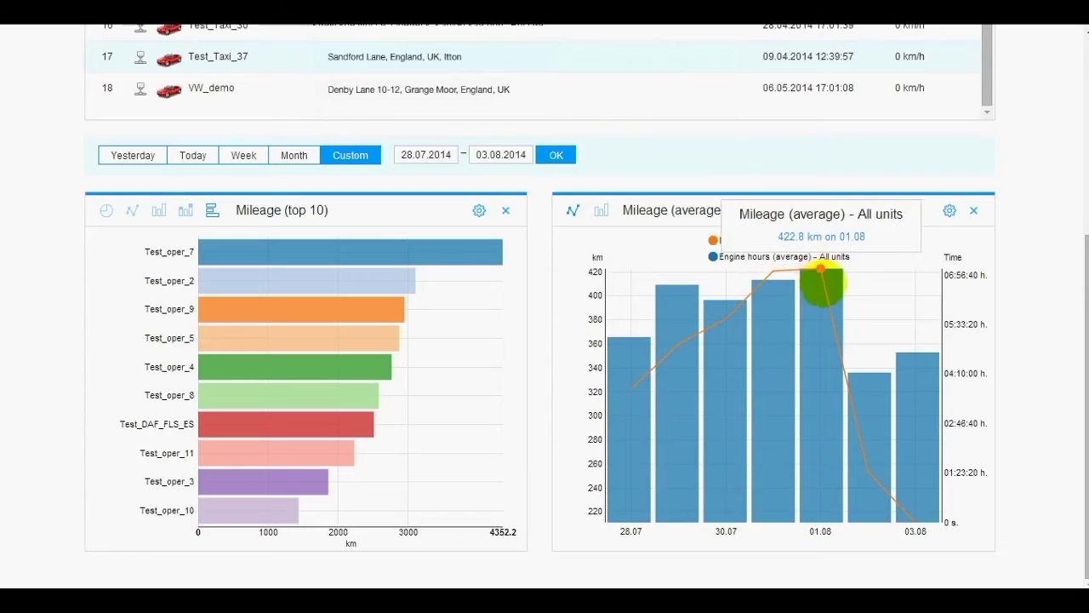
{"action": "mouse_move", "coordinate": [915, 521]}
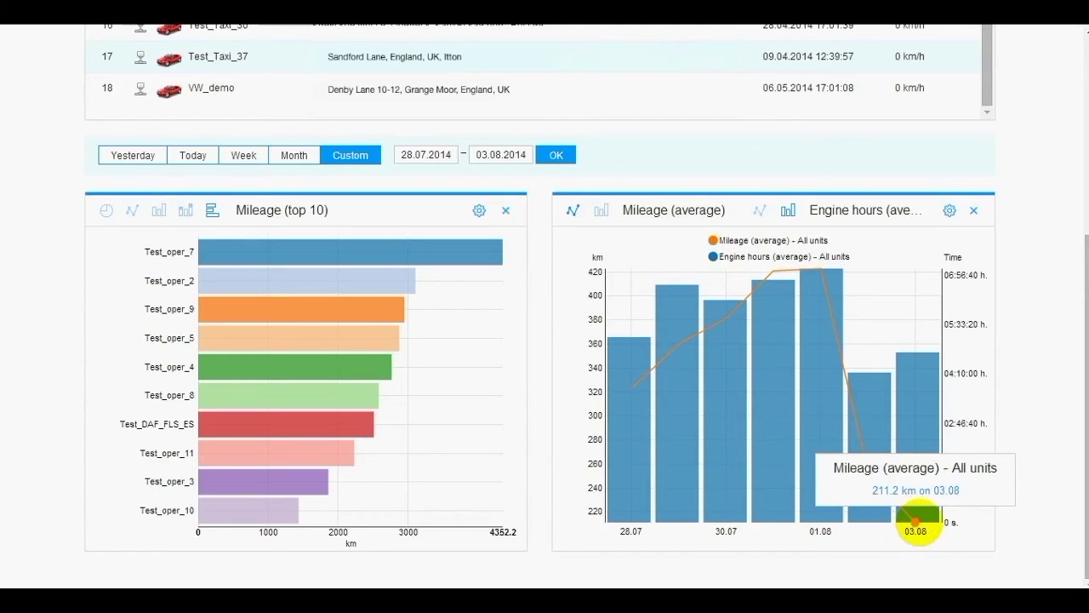